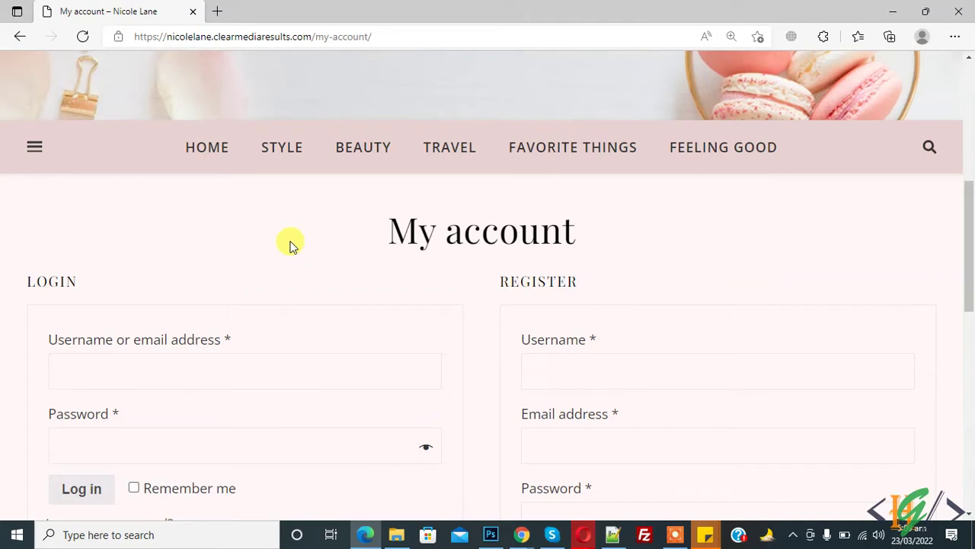
# Step: Log in on My account with the saved test customer username and its password
pyautogui.scroll(-2, 148, 203)
pyautogui.click(99, 235)
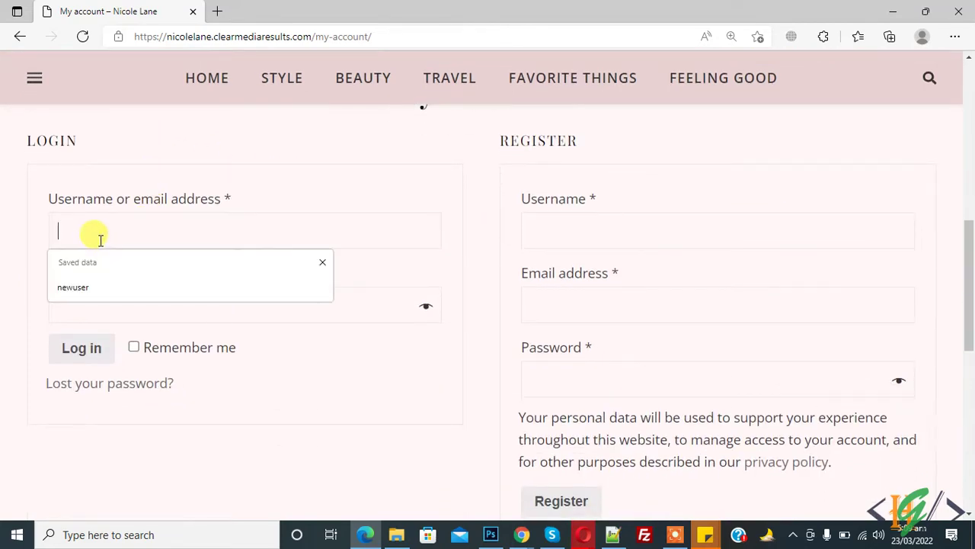
pyautogui.click(91, 291)
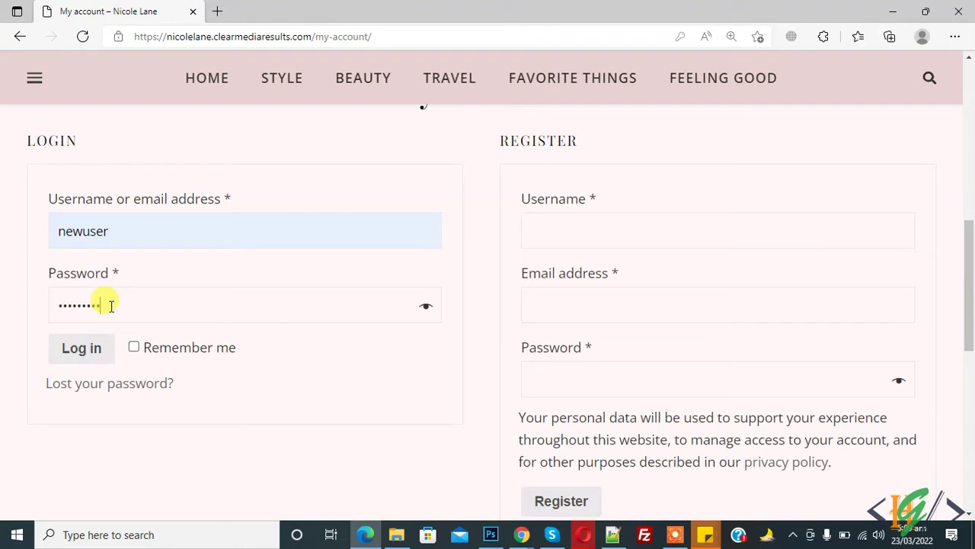
pyautogui.press('Return')
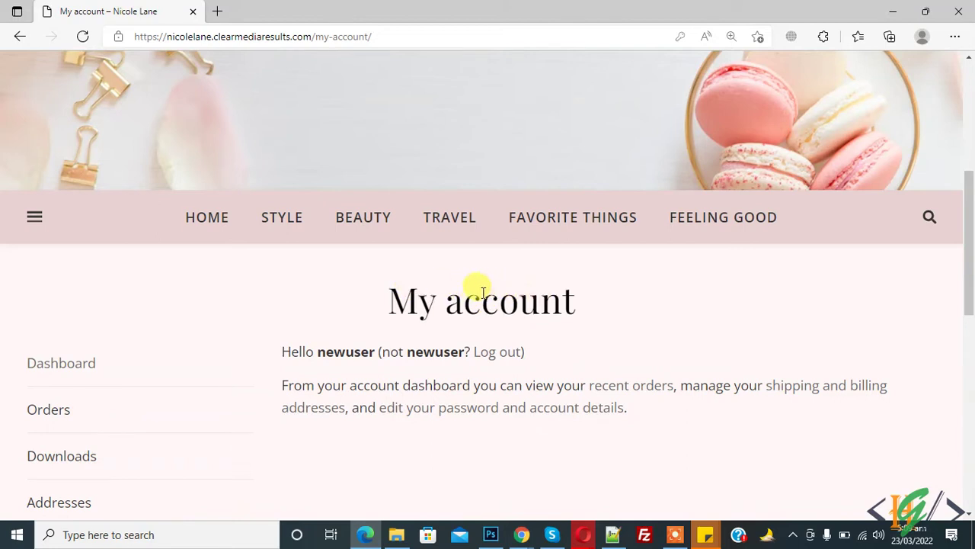
# Step: Search Add Plugins for 'WooCommerce Login Redirect', then install and activate it
pyautogui.click(367, 534)
pyautogui.scroll(-3, 241, 189)
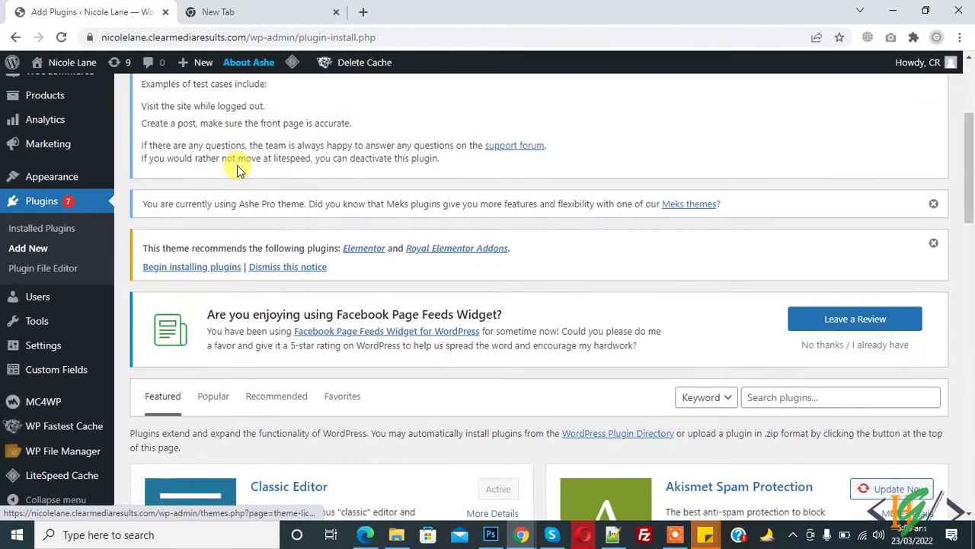
pyautogui.scroll(-1, 170, 186)
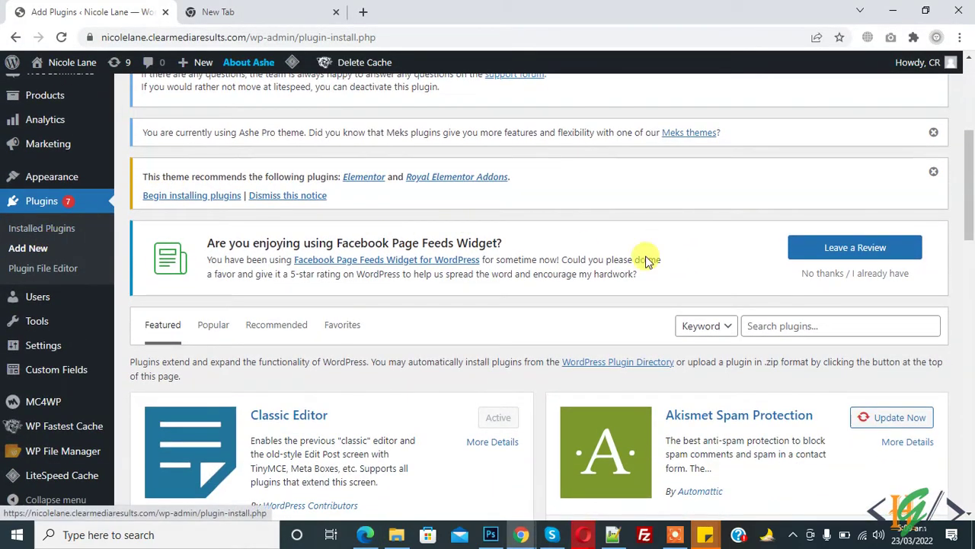
pyautogui.click(790, 333)
pyautogui.write('WooCommerce Login Redirect')
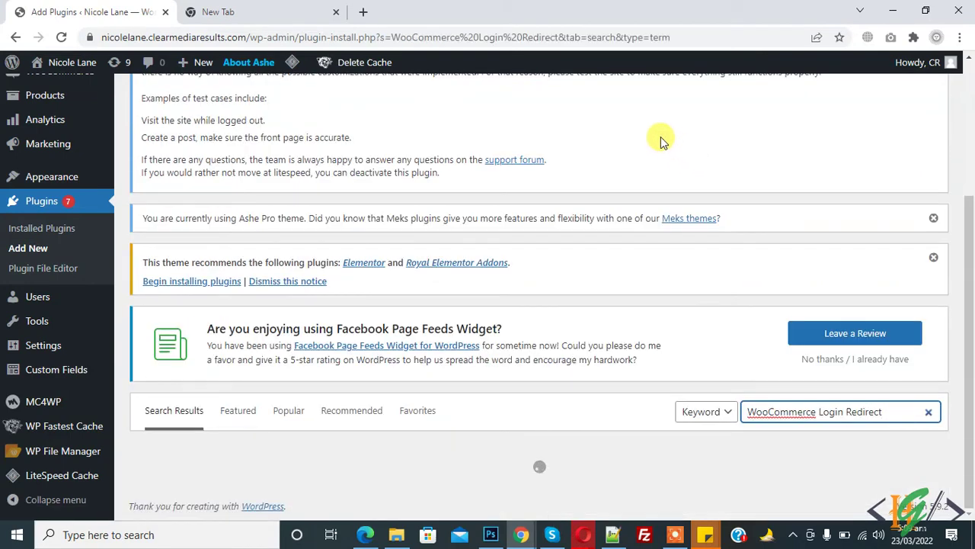
pyautogui.scroll(-3, 658, 136)
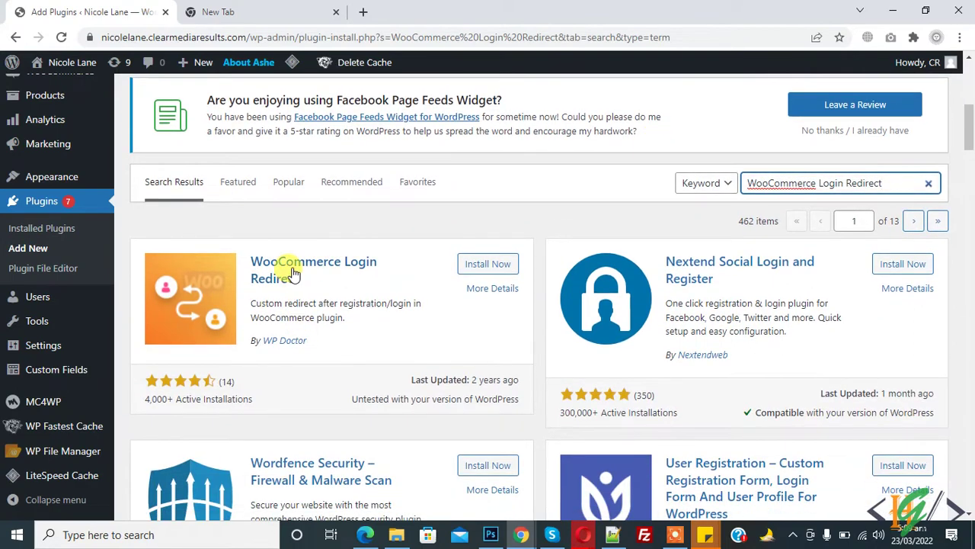
pyautogui.click(480, 265)
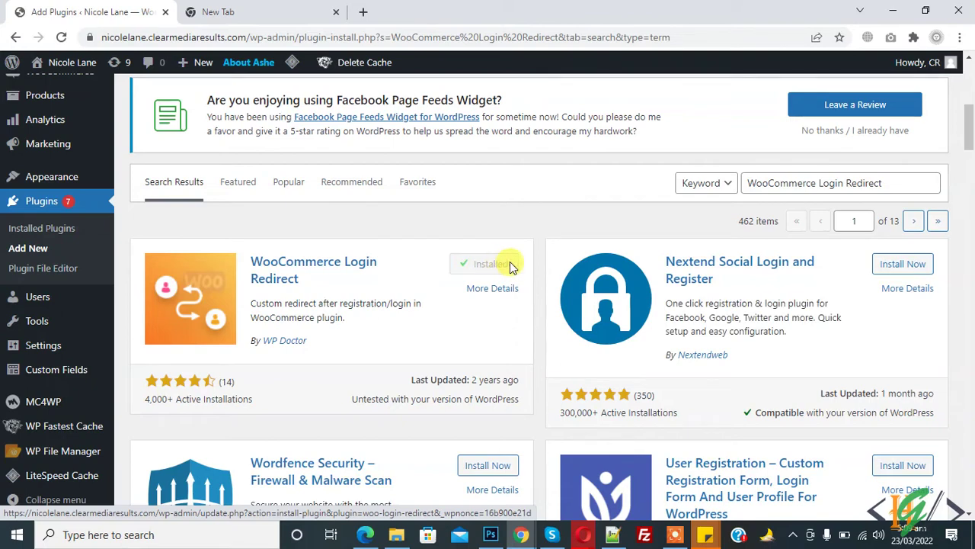
pyautogui.click(495, 265)
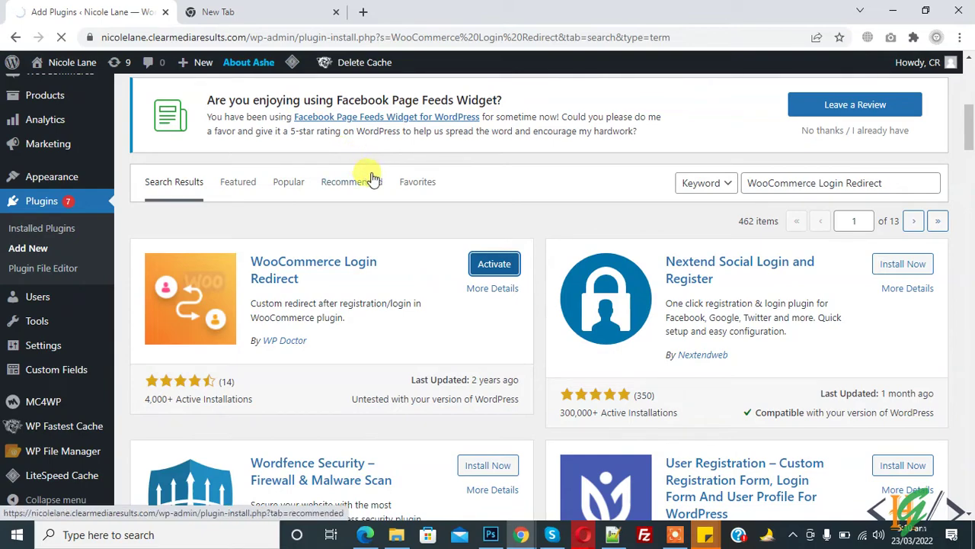
# Step: In Login Redirect settings, set the Registration Redirect page to Shop and save
pyautogui.scroll(-7, 382, 175)
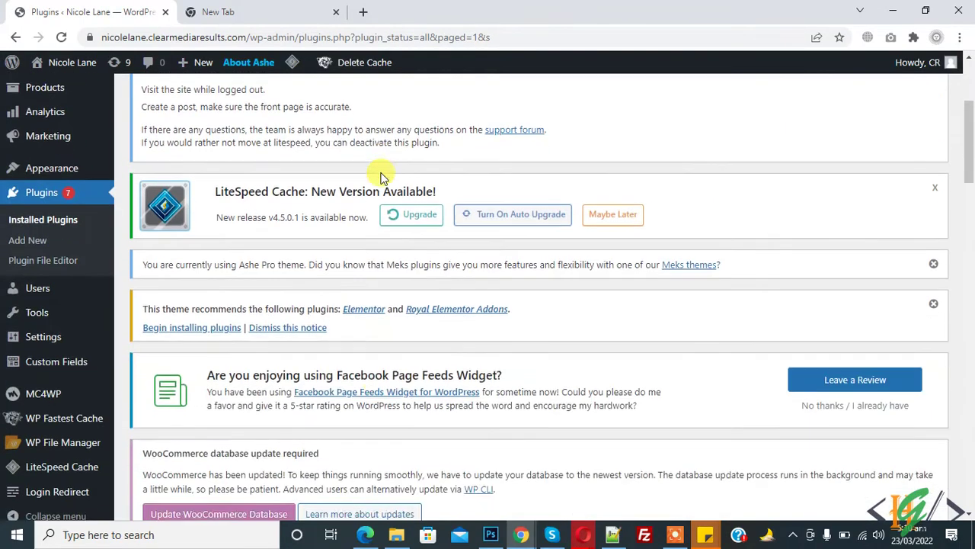
pyautogui.scroll(-1, 382, 176)
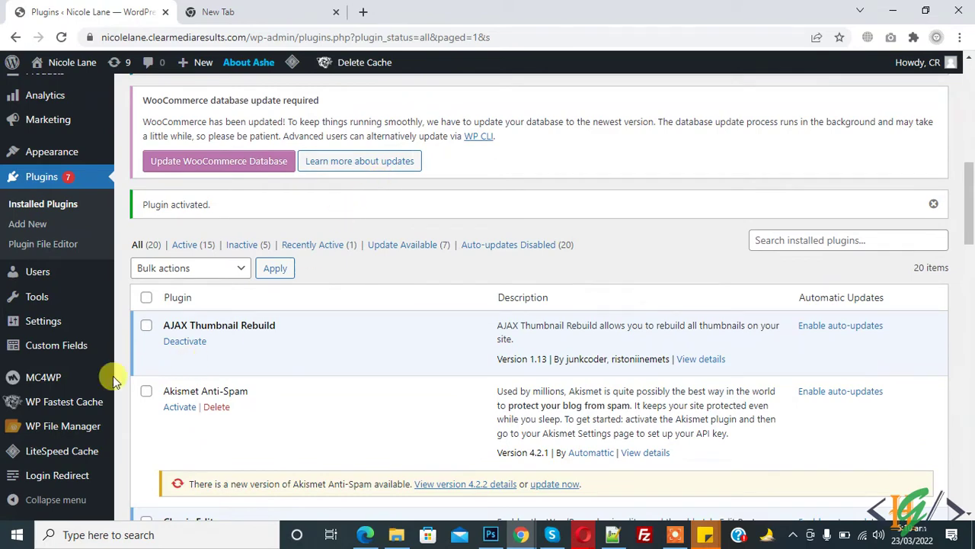
pyautogui.click(76, 477)
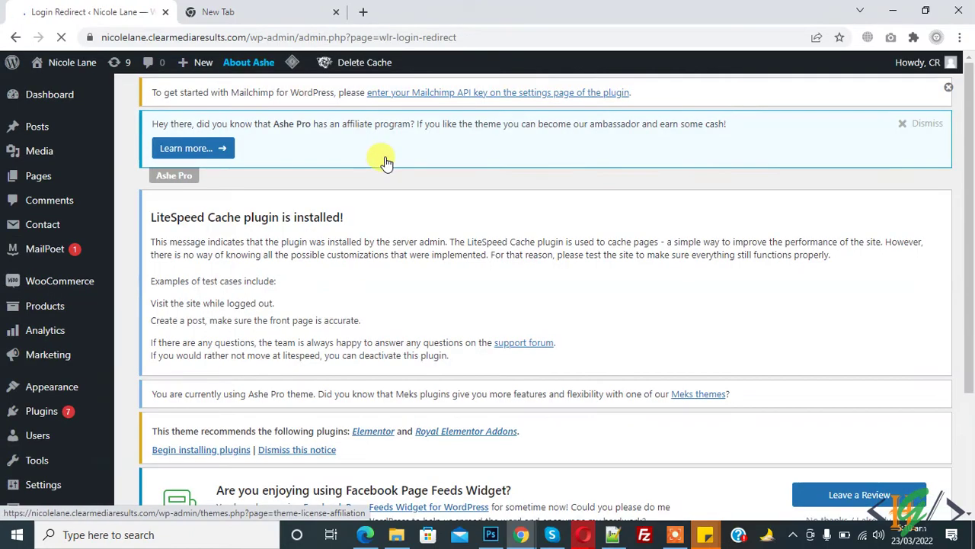
pyautogui.scroll(-3, 414, 166)
pyautogui.scroll(-4, 423, 160)
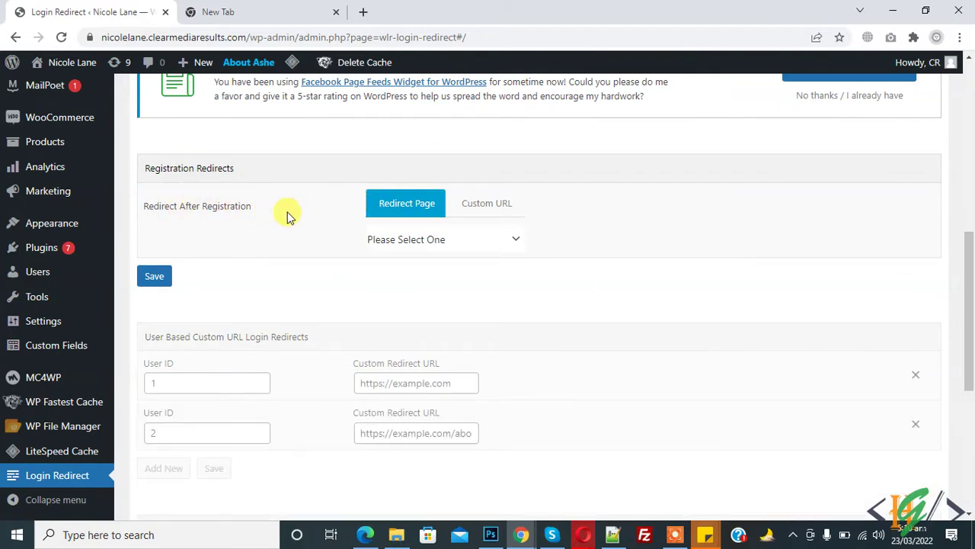
pyautogui.click(477, 207)
pyautogui.click(425, 208)
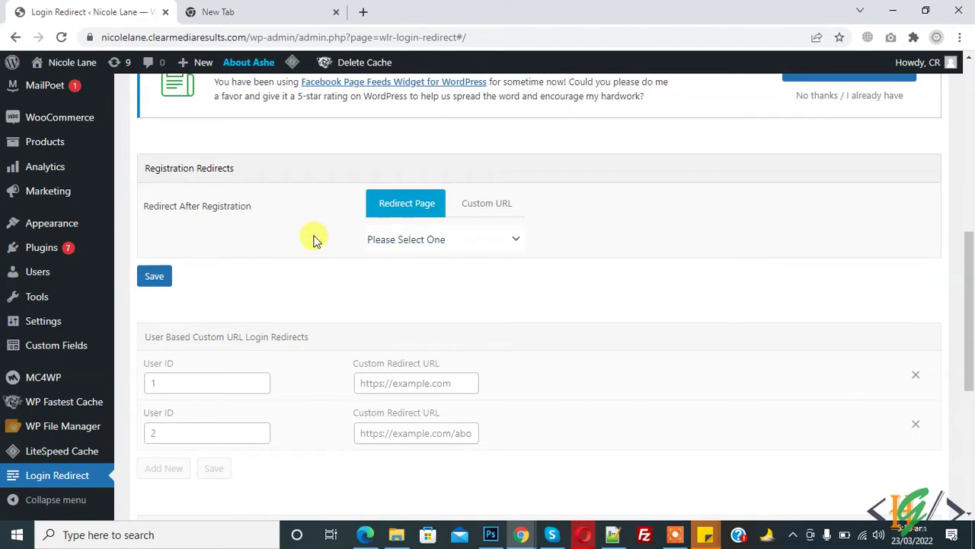
pyautogui.click(411, 242)
pyautogui.click(411, 313)
pyautogui.click(165, 282)
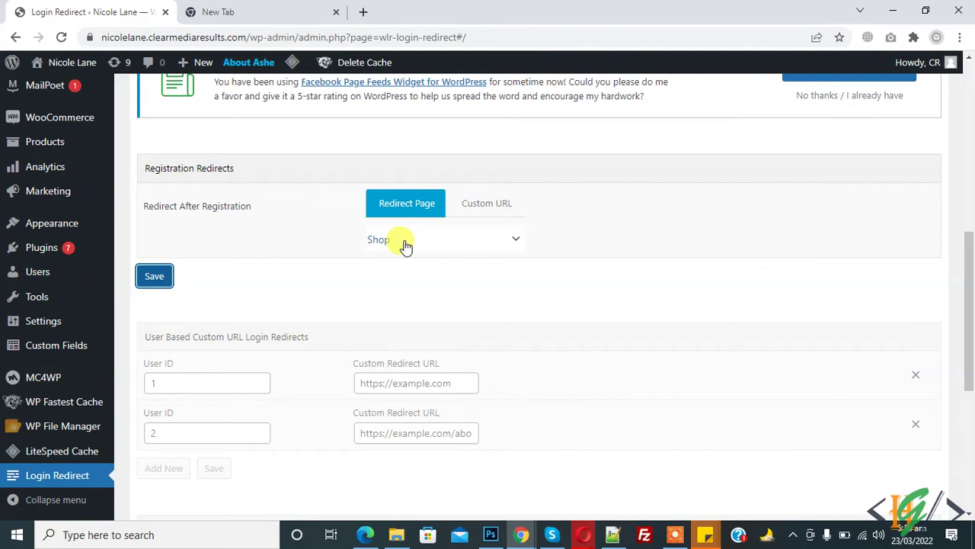
# Step: Add a User Role Based Login Redirect sending the Customer role to Shop and save it
pyautogui.scroll(-4, 279, 213)
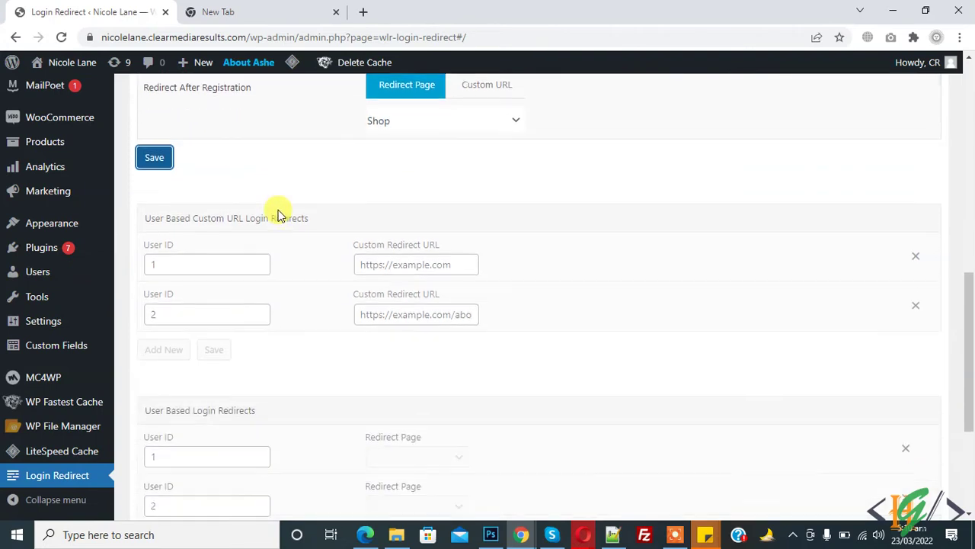
pyautogui.scroll(1, 313, 199)
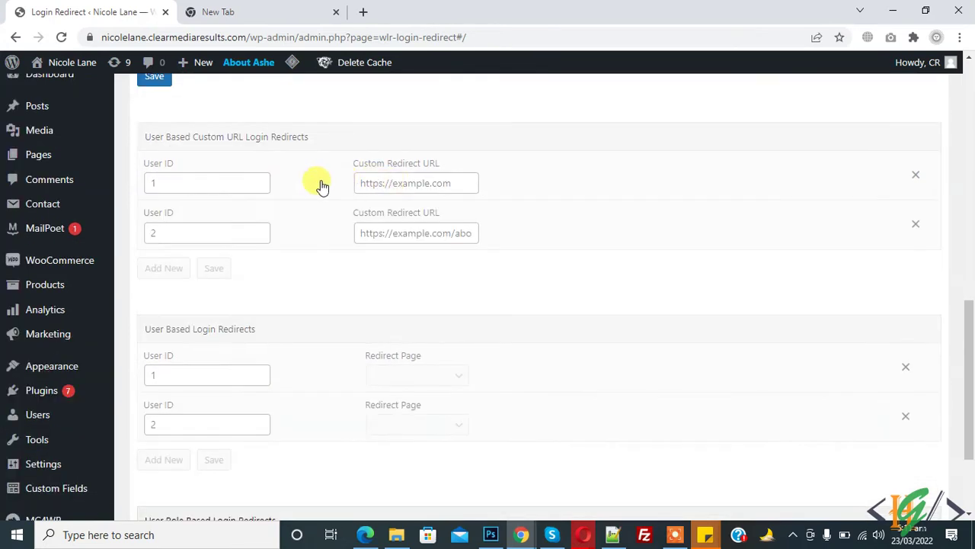
pyautogui.scroll(-2, 293, 191)
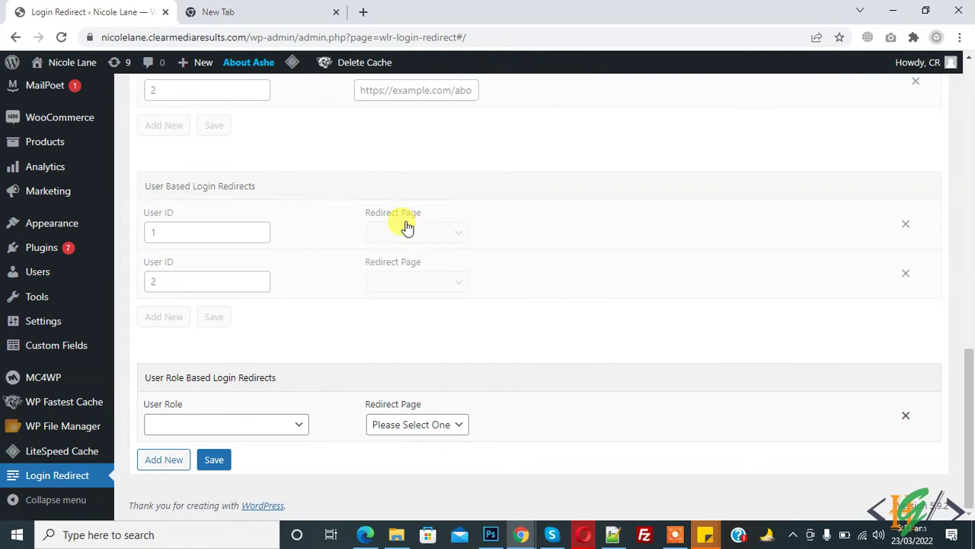
pyautogui.press('Tab')
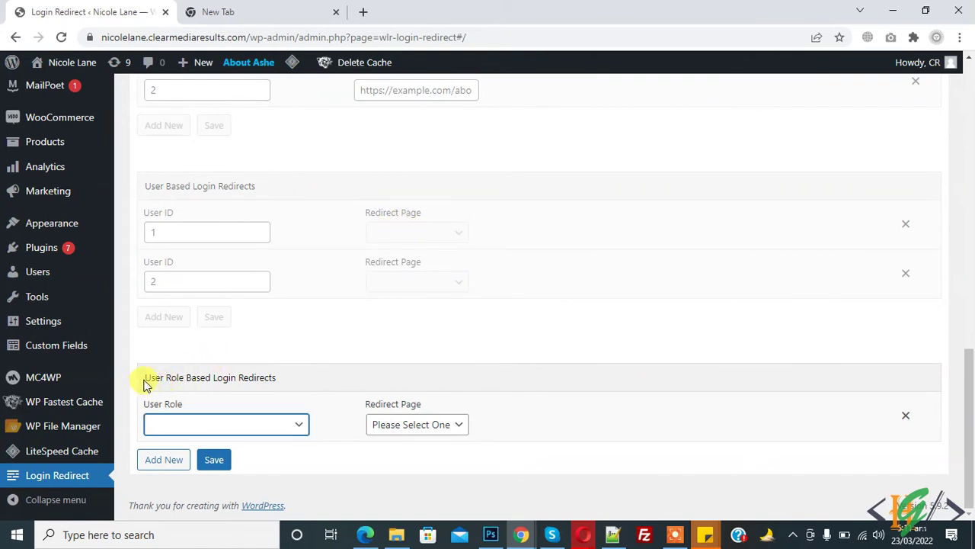
pyautogui.moveTo(146, 383); pyautogui.dragTo(279, 382)
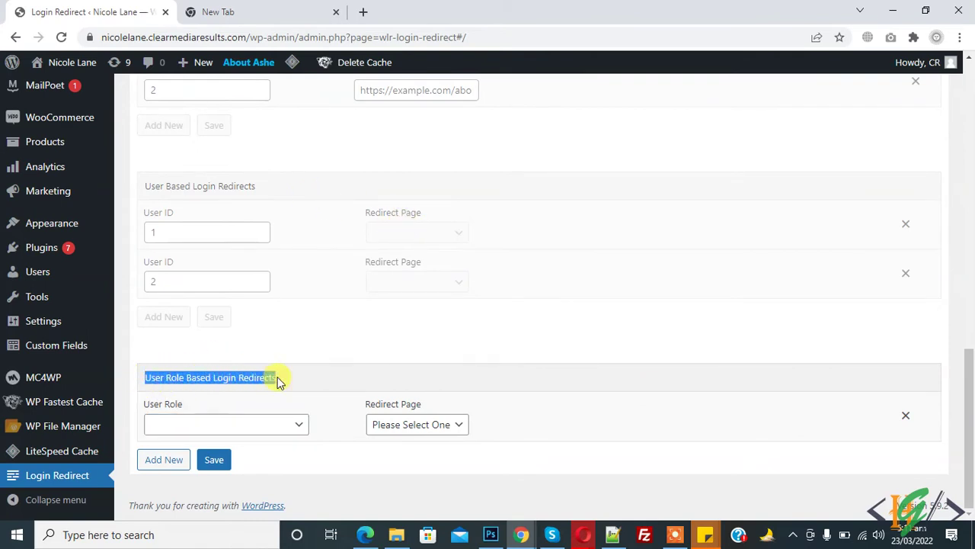
pyautogui.click(229, 427)
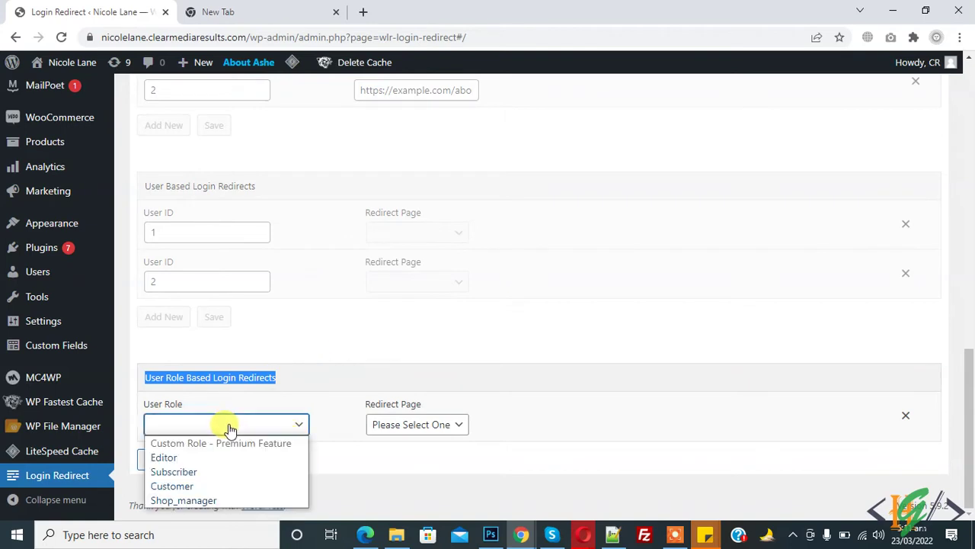
pyautogui.click(218, 485)
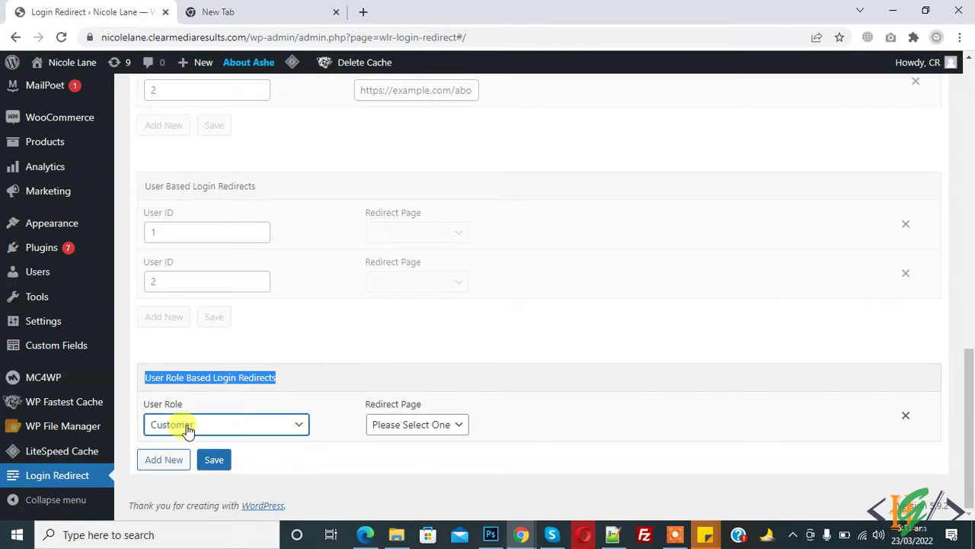
pyautogui.click(425, 429)
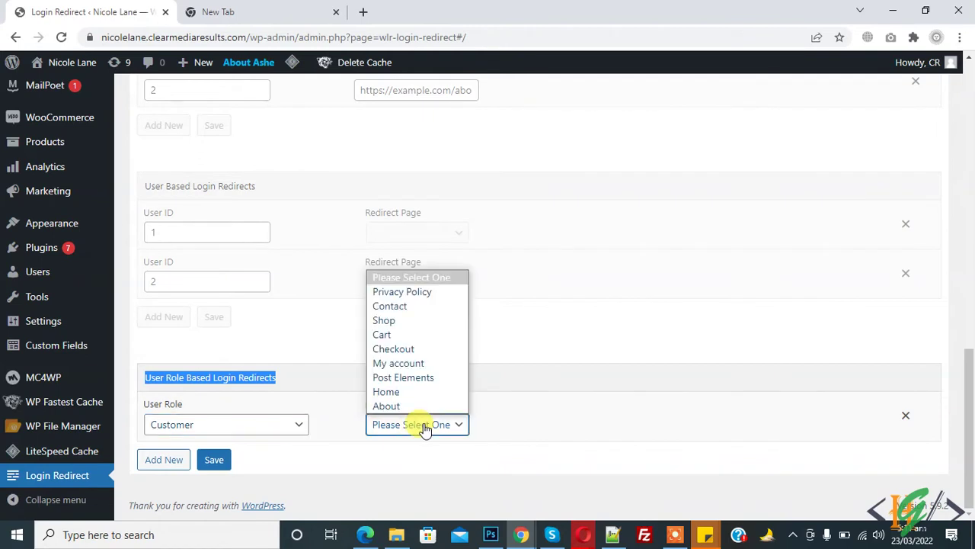
pyautogui.click(402, 323)
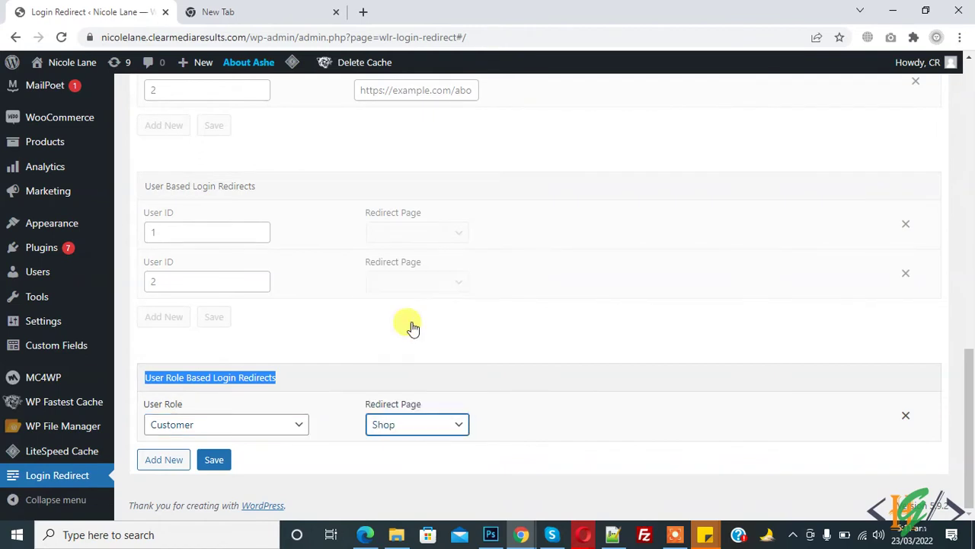
pyautogui.click(214, 459)
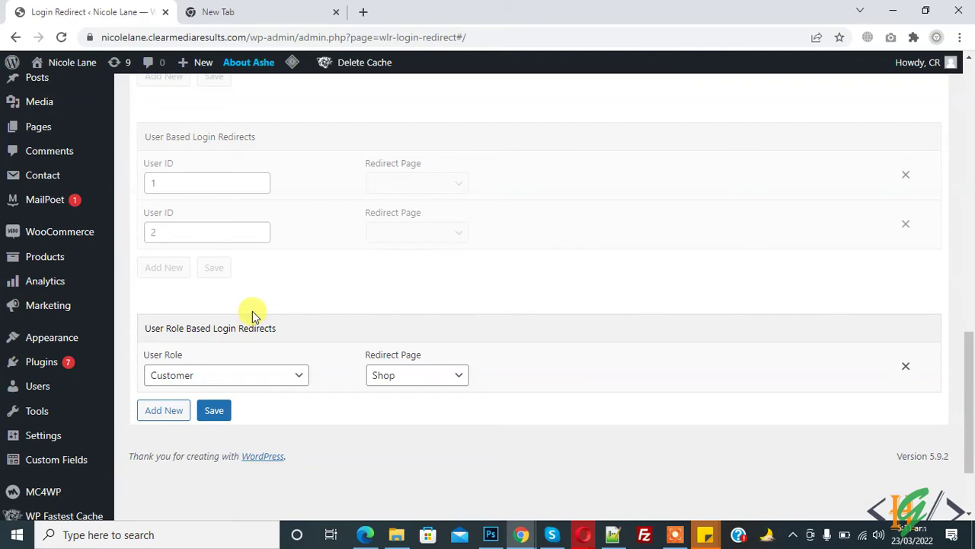
# Step: Add a second role rule sending Subscriber to the Shop page and save
pyautogui.click(146, 411)
pyautogui.click(225, 427)
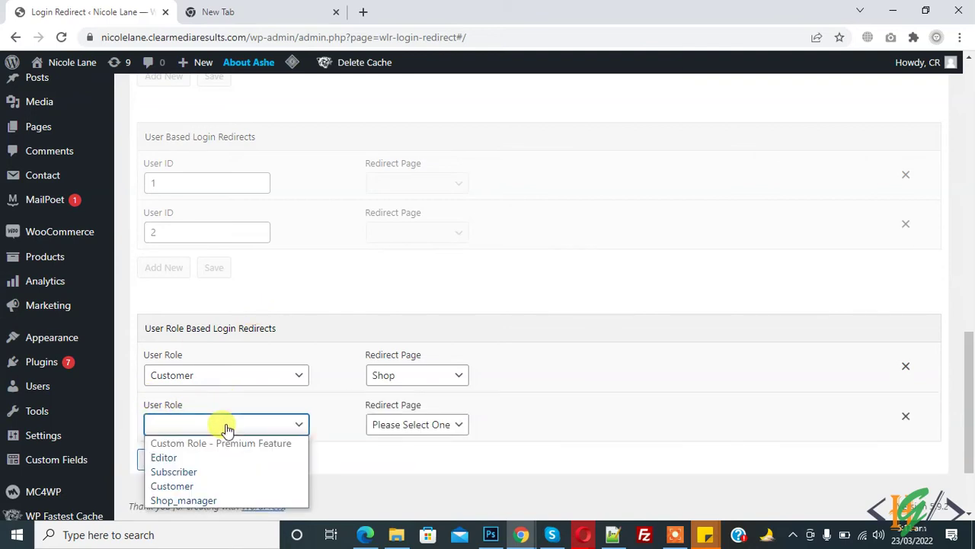
pyautogui.click(215, 472)
pyautogui.click(392, 426)
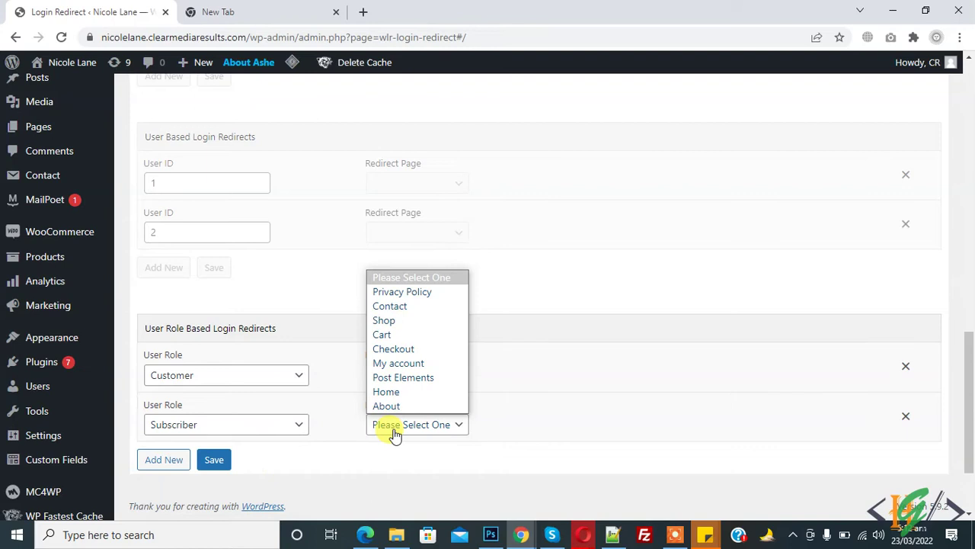
pyautogui.click(385, 321)
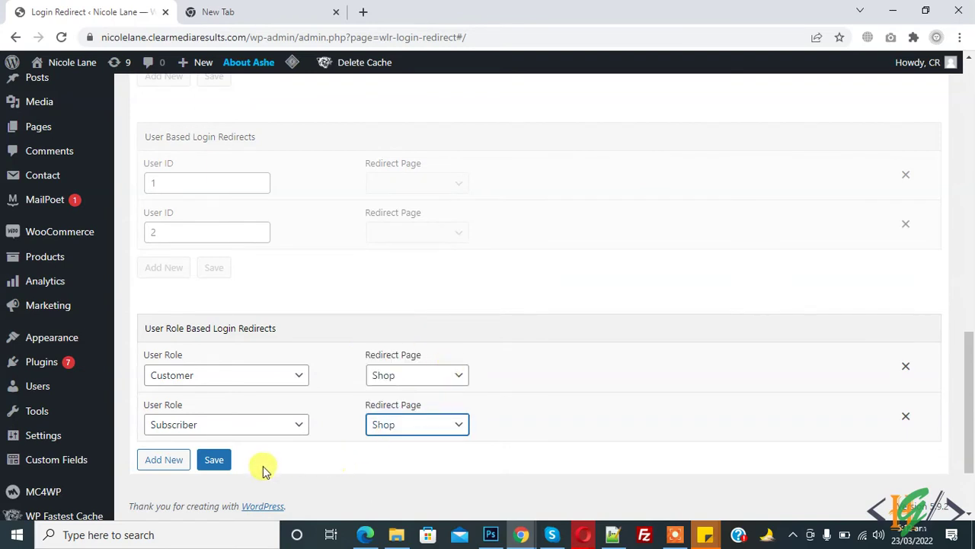
pyautogui.click(215, 461)
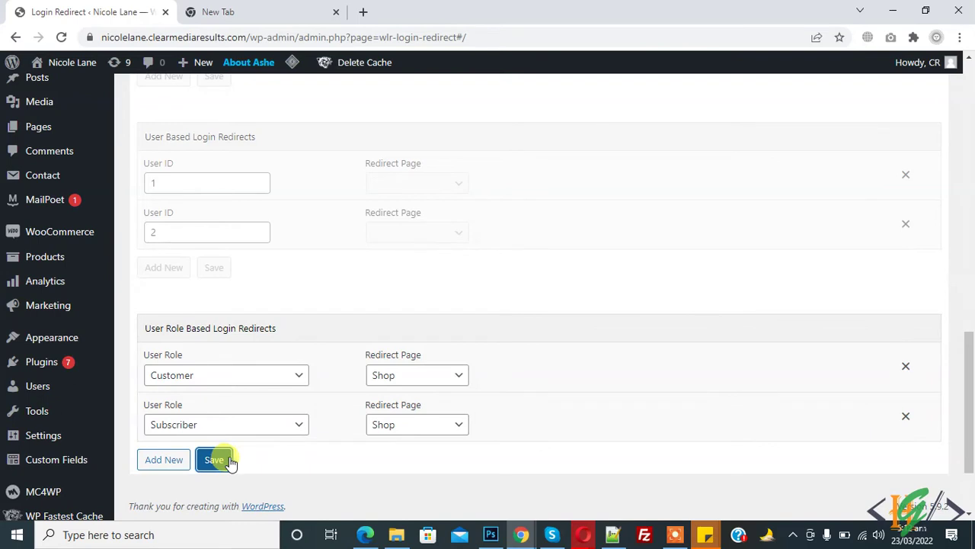
pyautogui.scroll(-3, 470, 326)
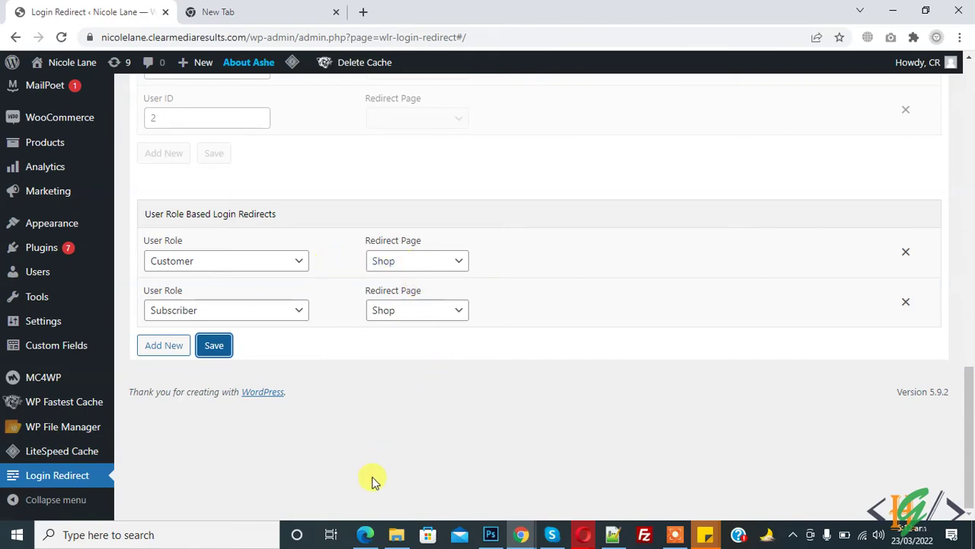
# Step: Reload the My account page in Edge
pyautogui.click(366, 535)
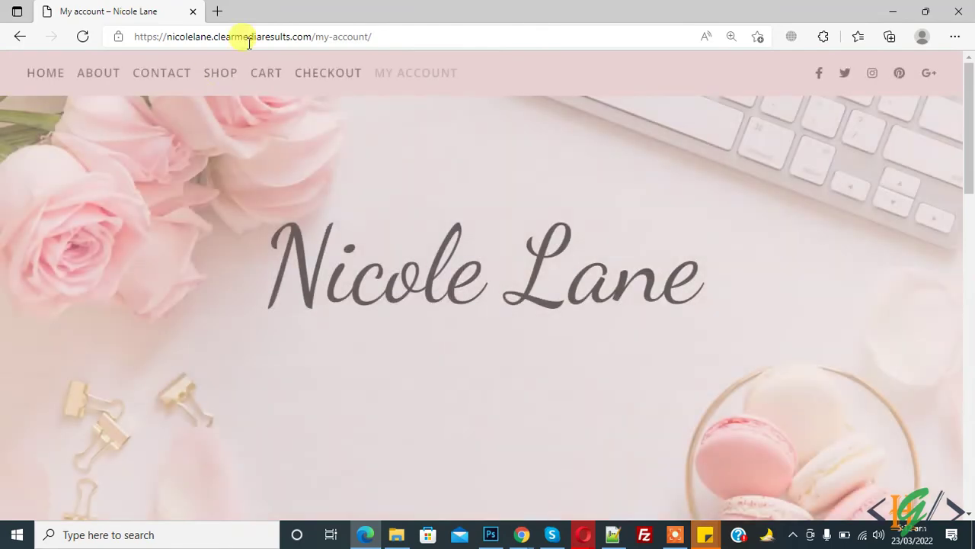
pyautogui.click(256, 36)
pyautogui.press('Return')
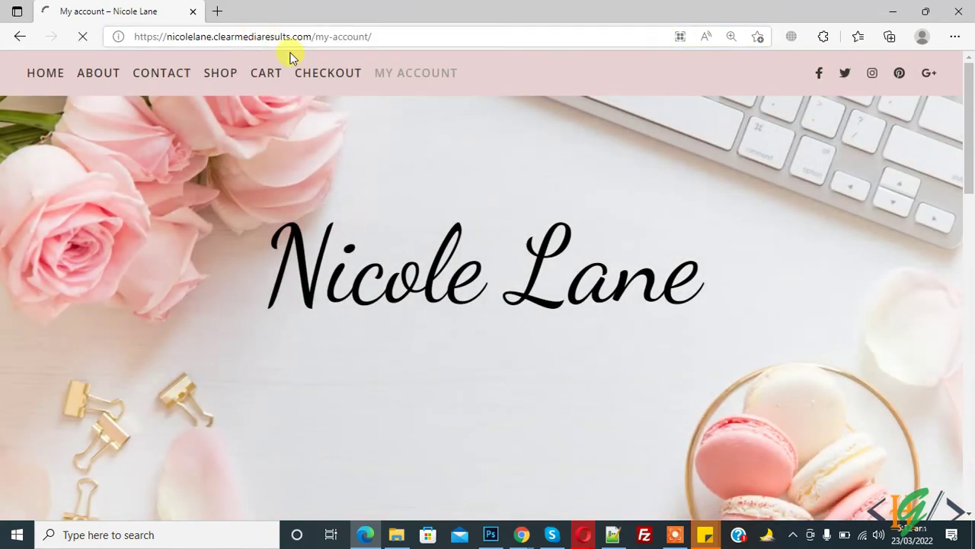
# Step: Log in with the saved test customer username, landing on the Shop page
pyautogui.scroll(-4, 328, 175)
pyautogui.scroll(-6, 163, 211)
pyautogui.scroll(2, 130, 206)
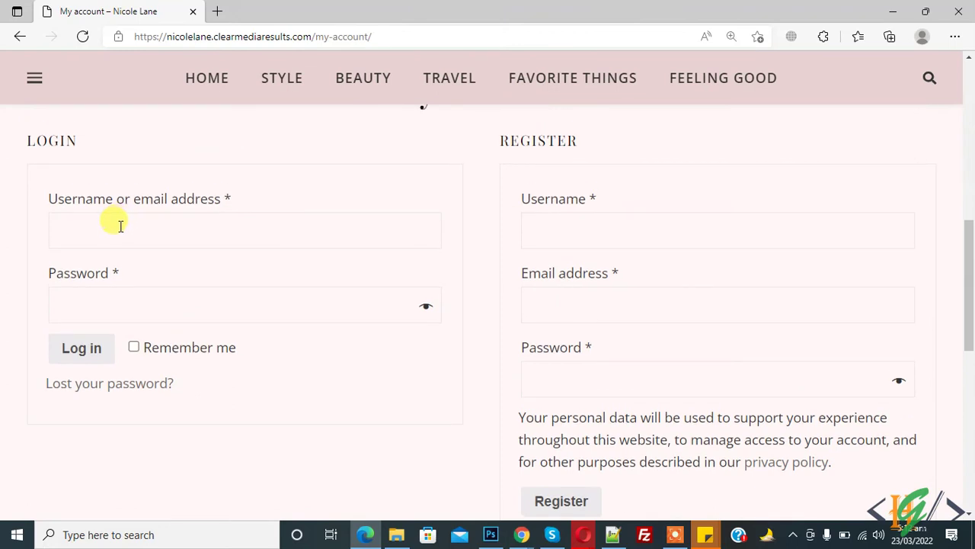
pyautogui.click(119, 214)
pyautogui.click(94, 287)
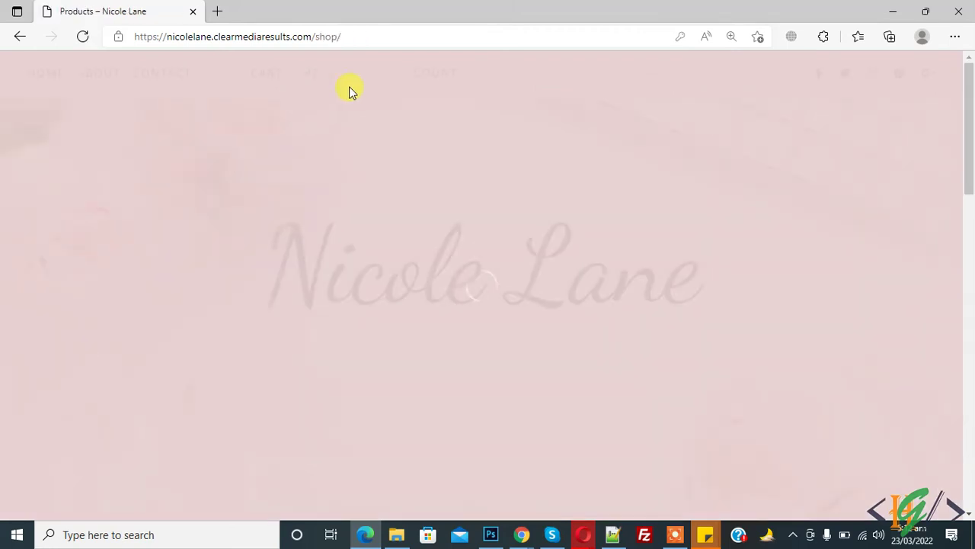
pyautogui.scroll(-4, 365, 144)
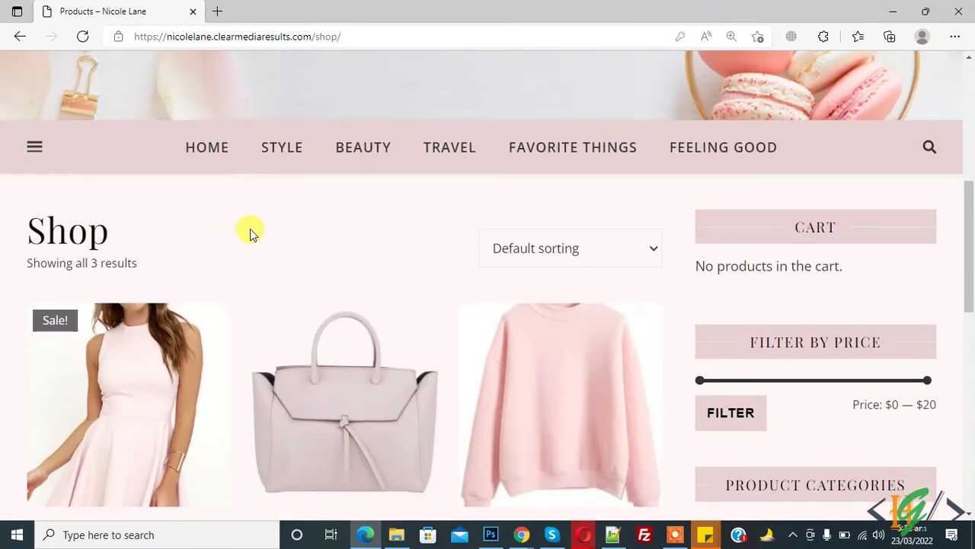
pyautogui.scroll(-4, 225, 194)
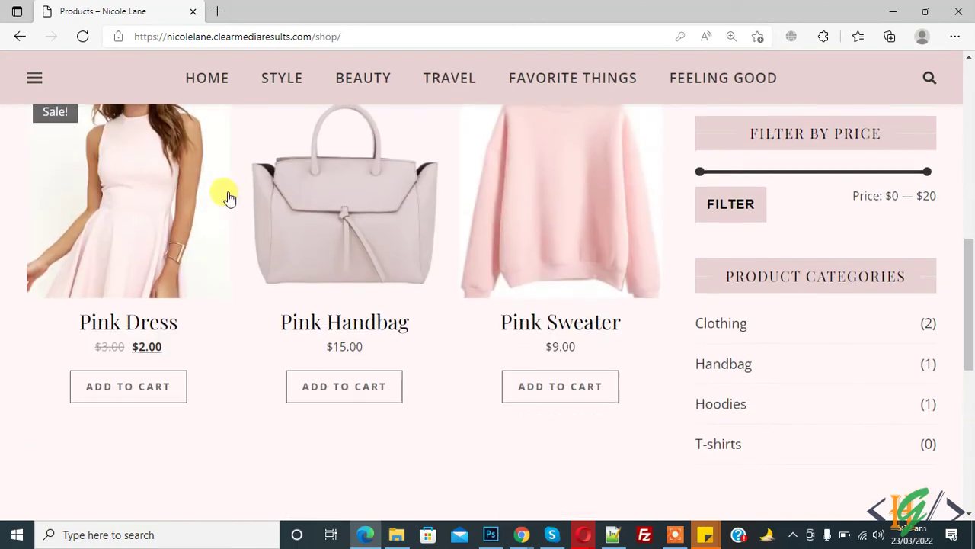